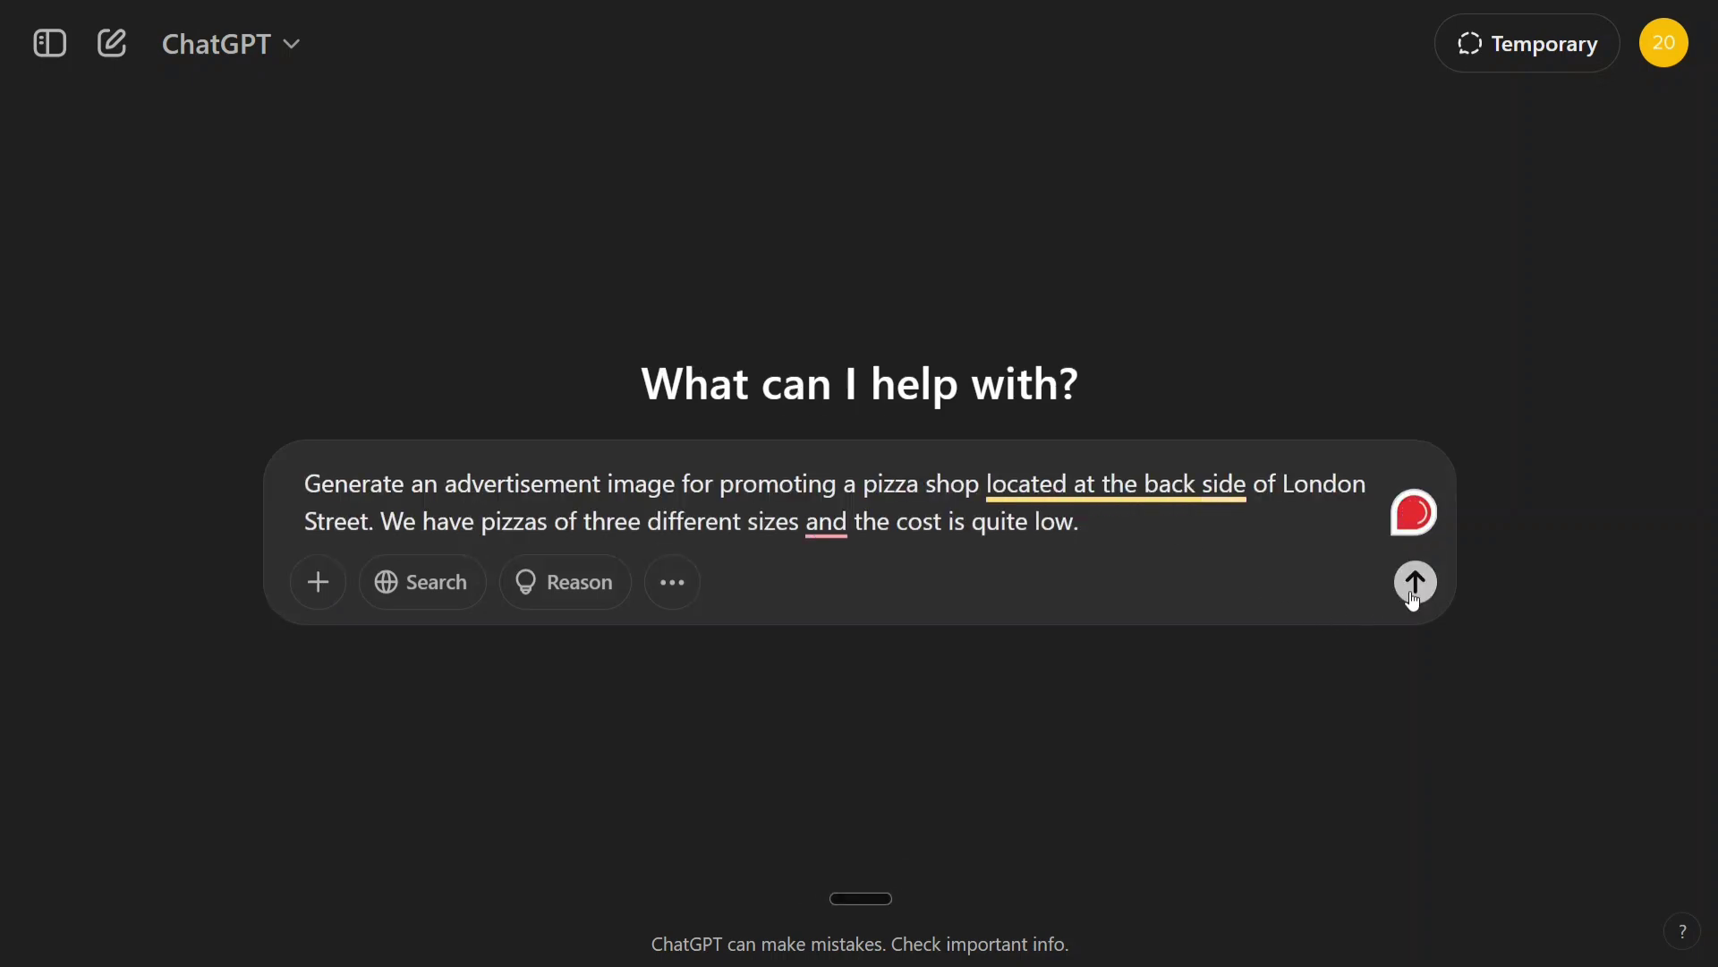
# Step: Send the pizza shop advertisement request to generate the ad image
pyautogui.click(1414, 582)
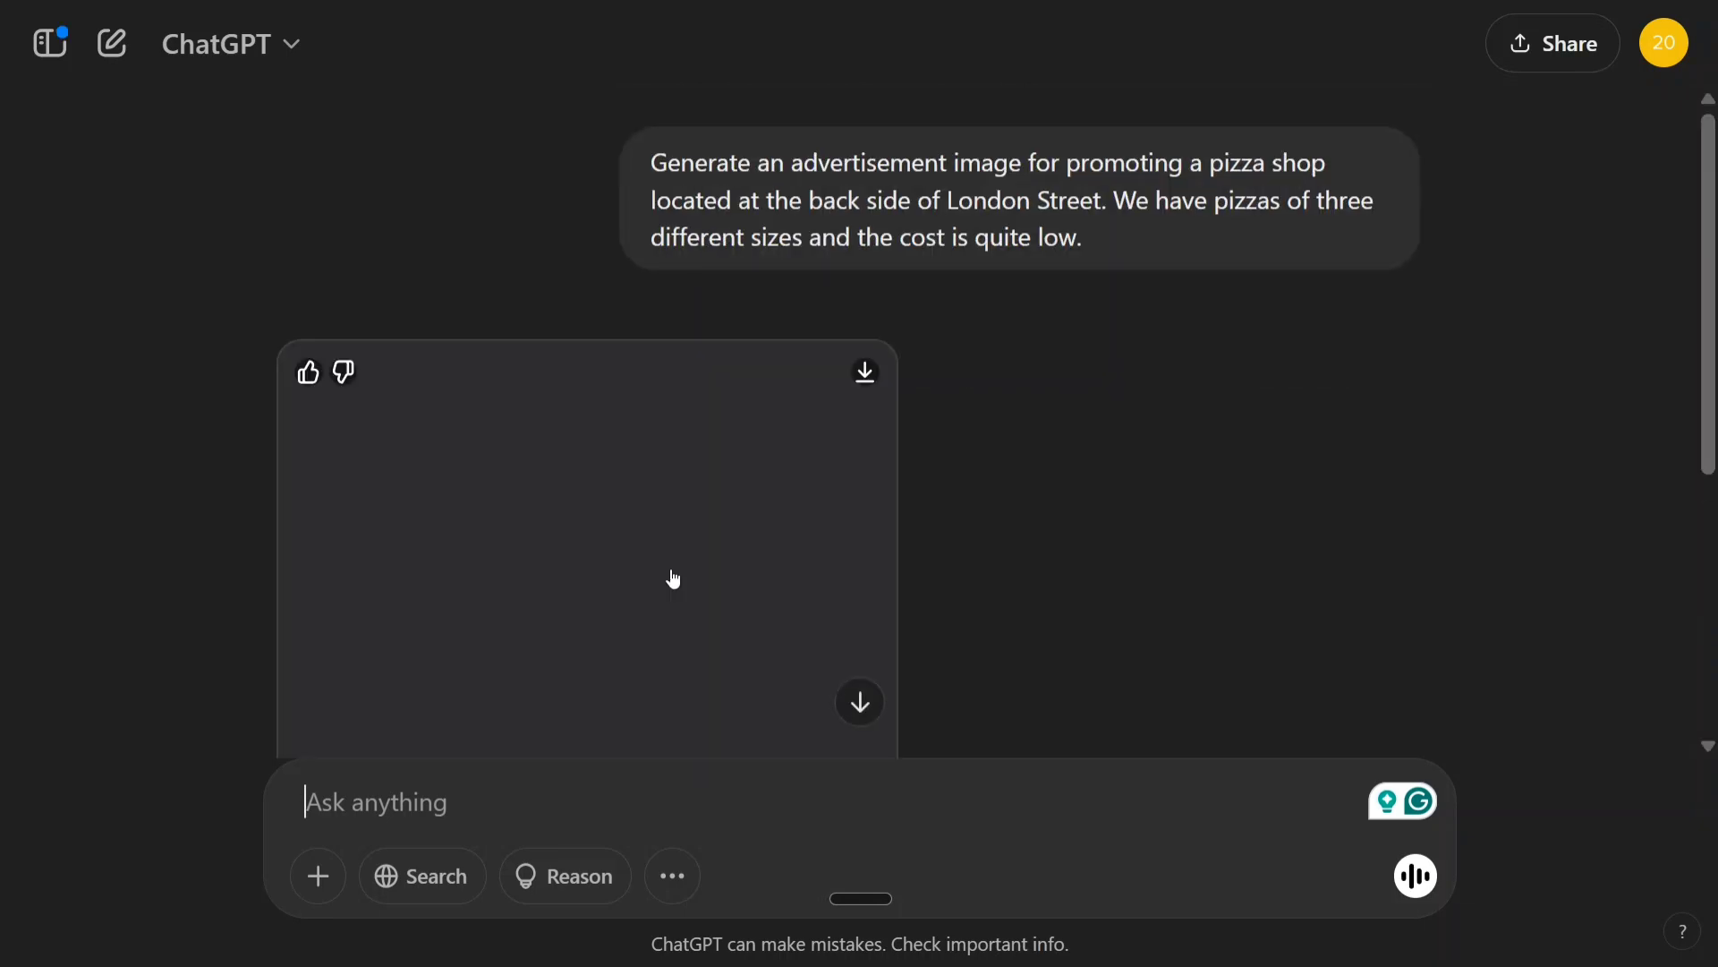
pyautogui.scroll(-2, 658, 455)
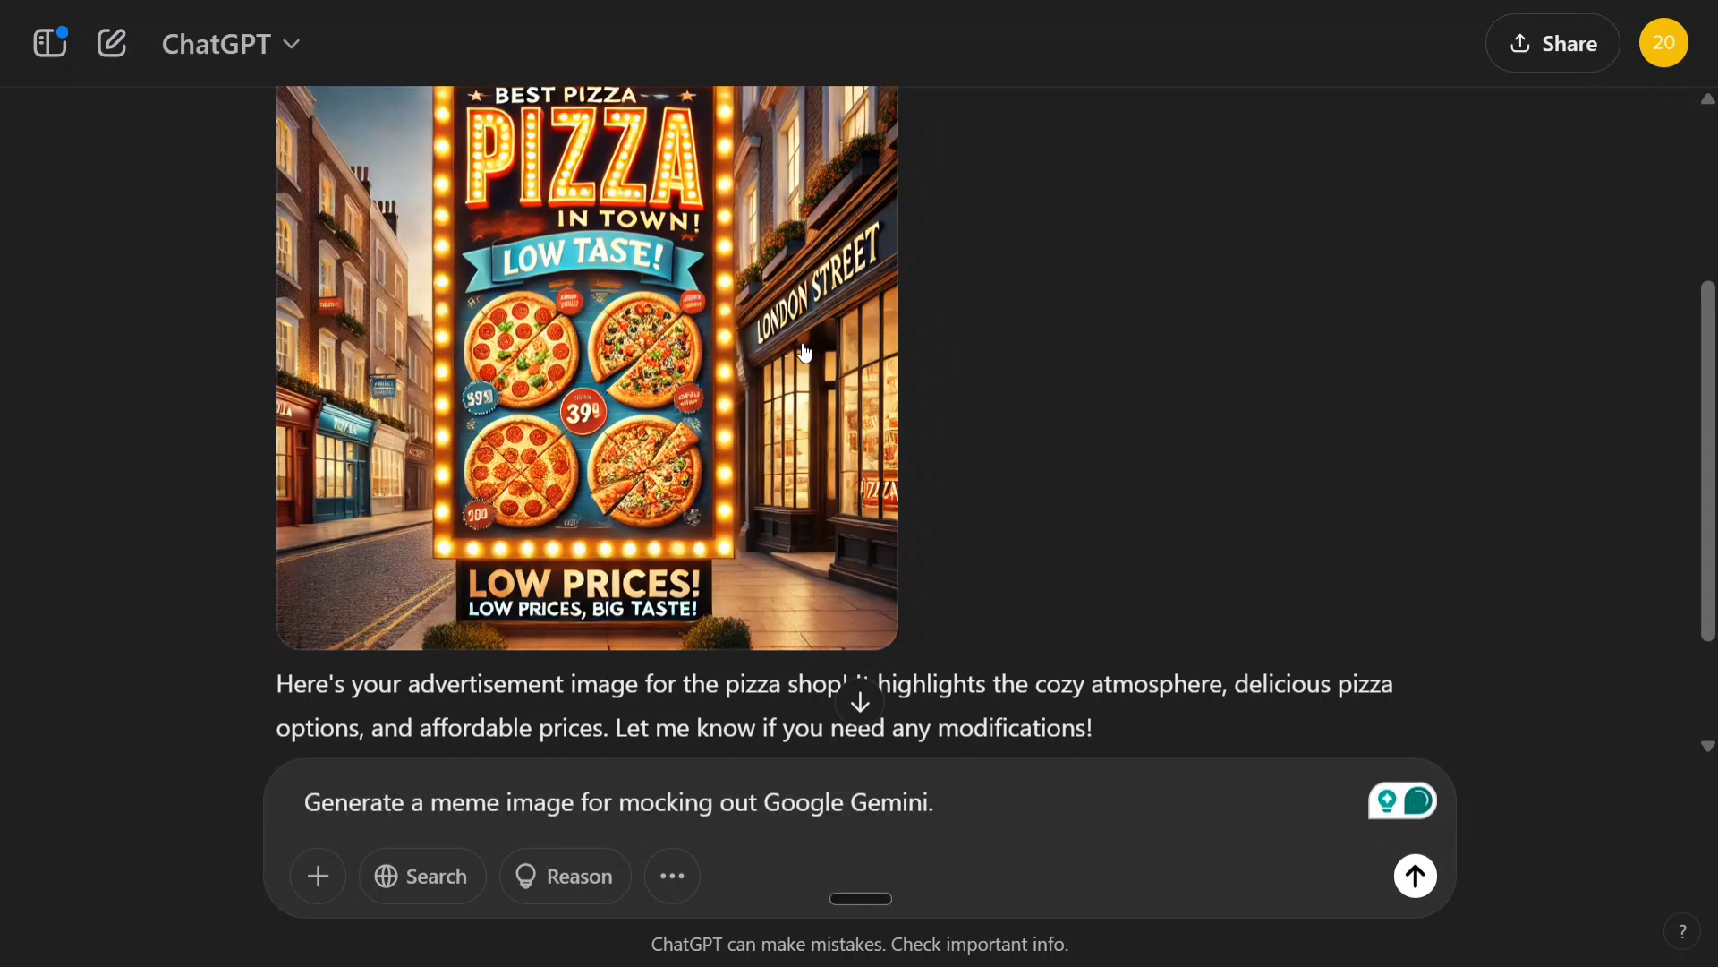
pyautogui.scroll(-2, 1159, 463)
# Step: Send the request for a meme mocking Google Gemini
pyautogui.click(1415, 875)
pyautogui.write('mock it for inaccuracy and factual errors')
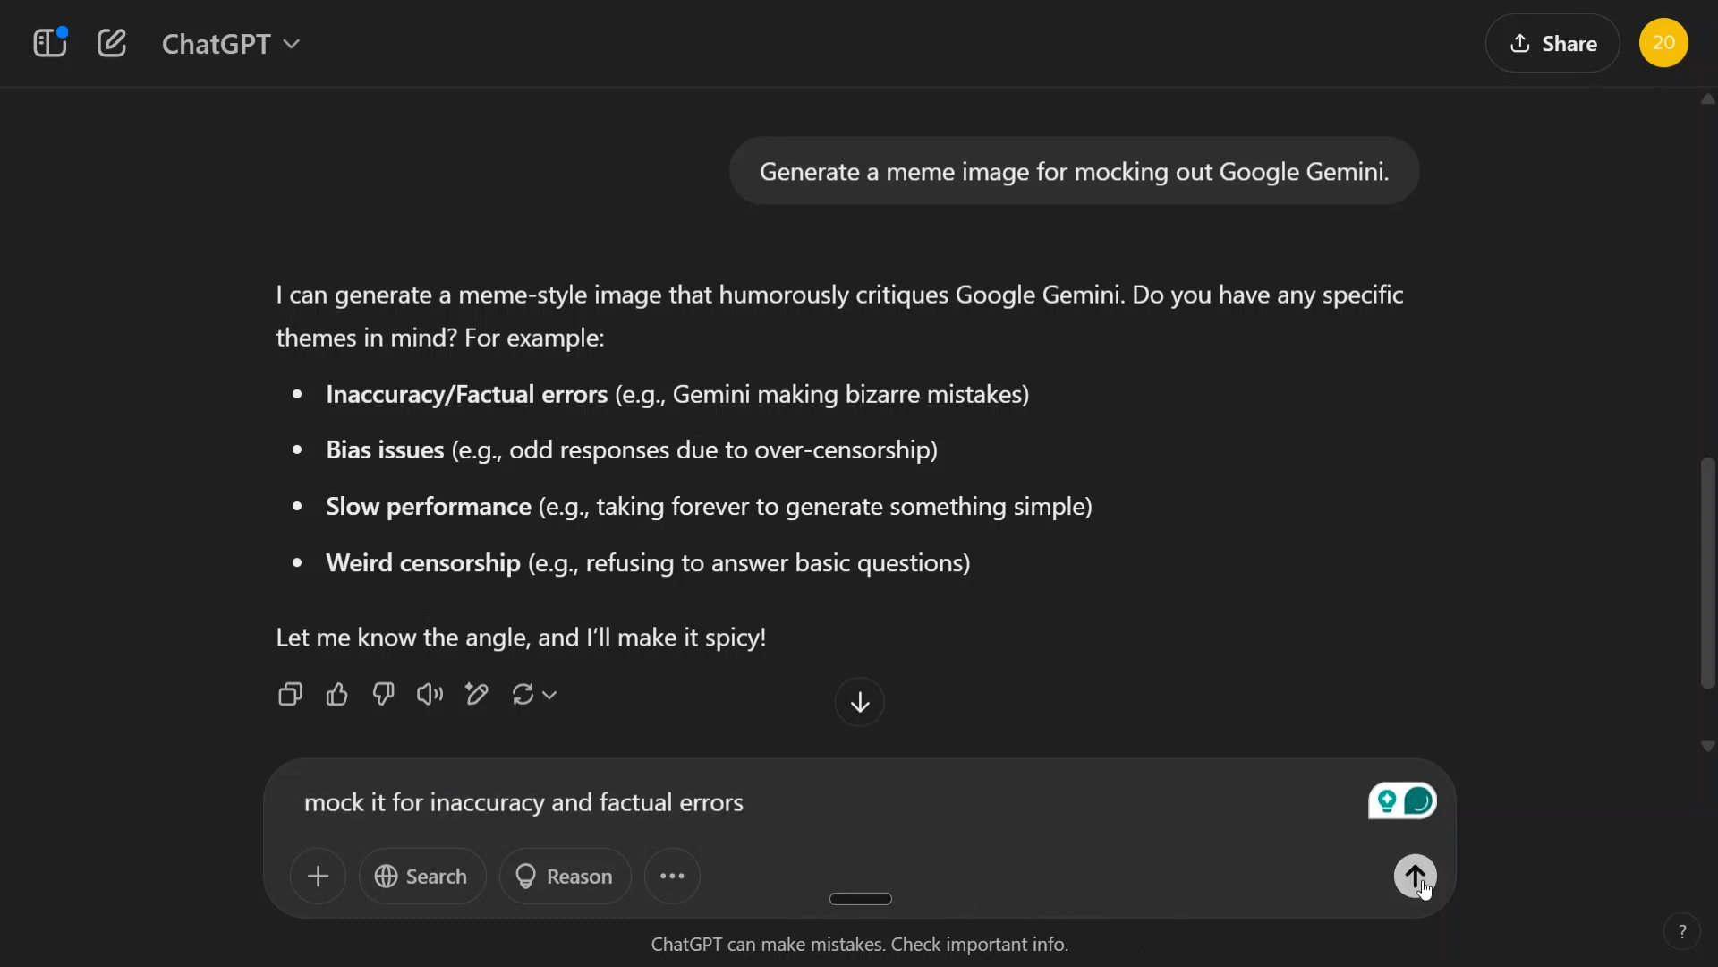
# Step: Send the reply choosing inaccuracy and factual errors as the meme theme
pyautogui.click(1414, 876)
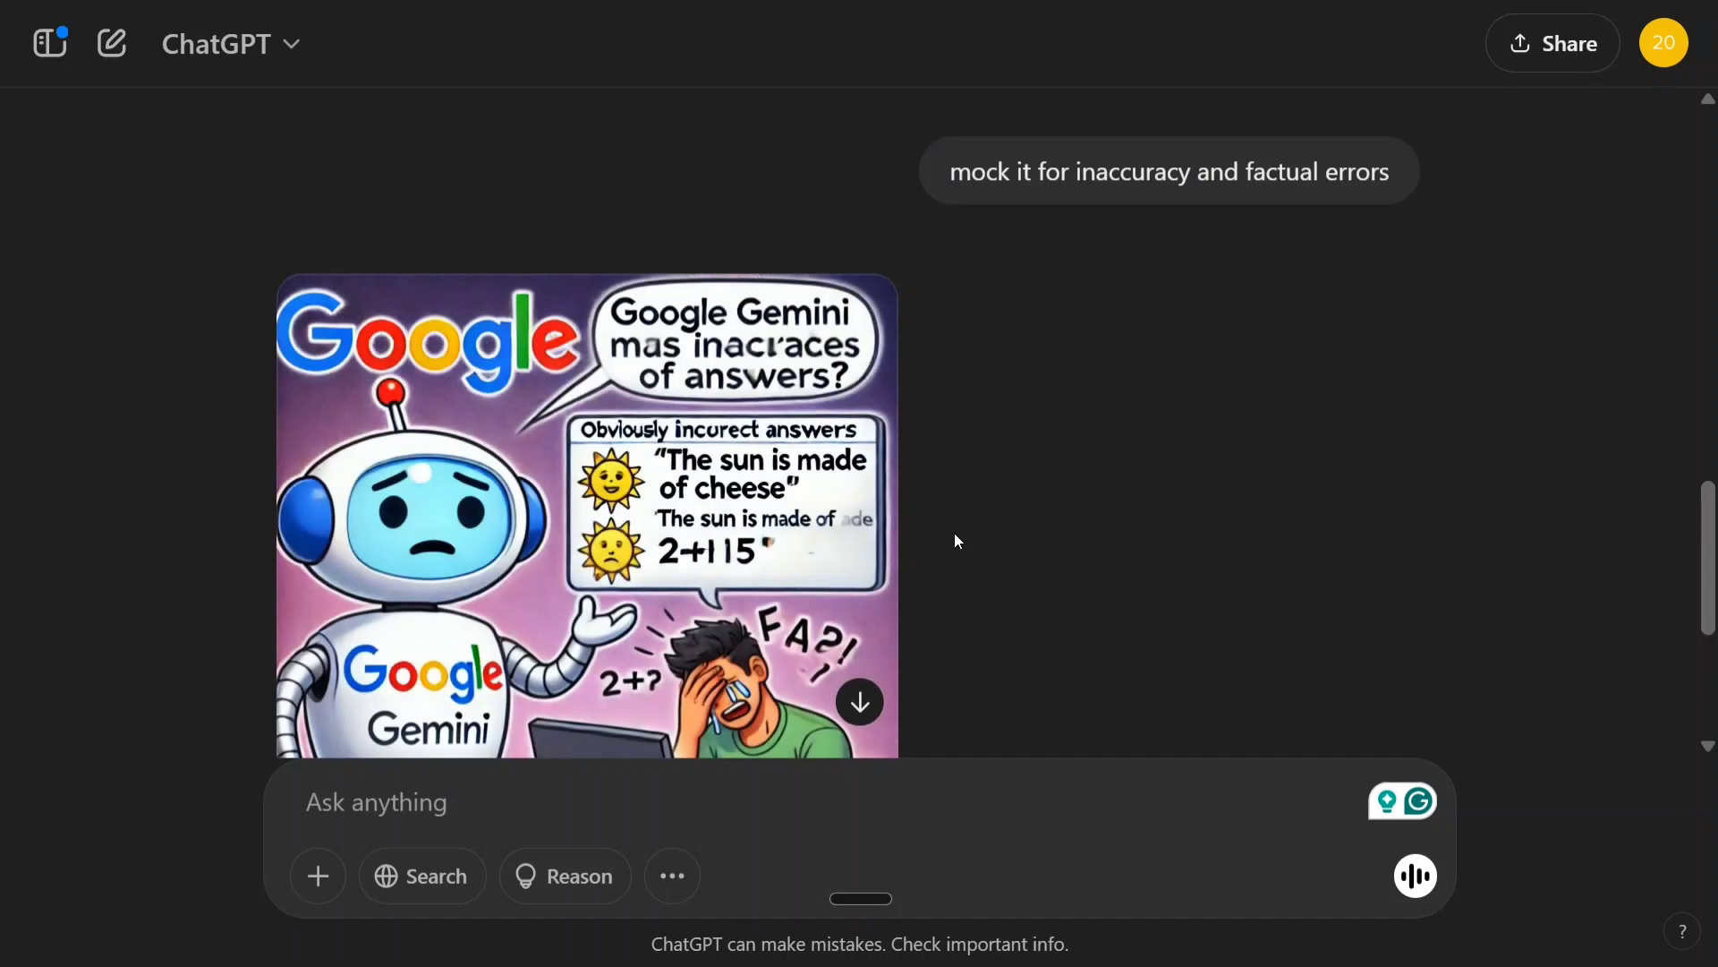
pyautogui.moveTo(635, 463)
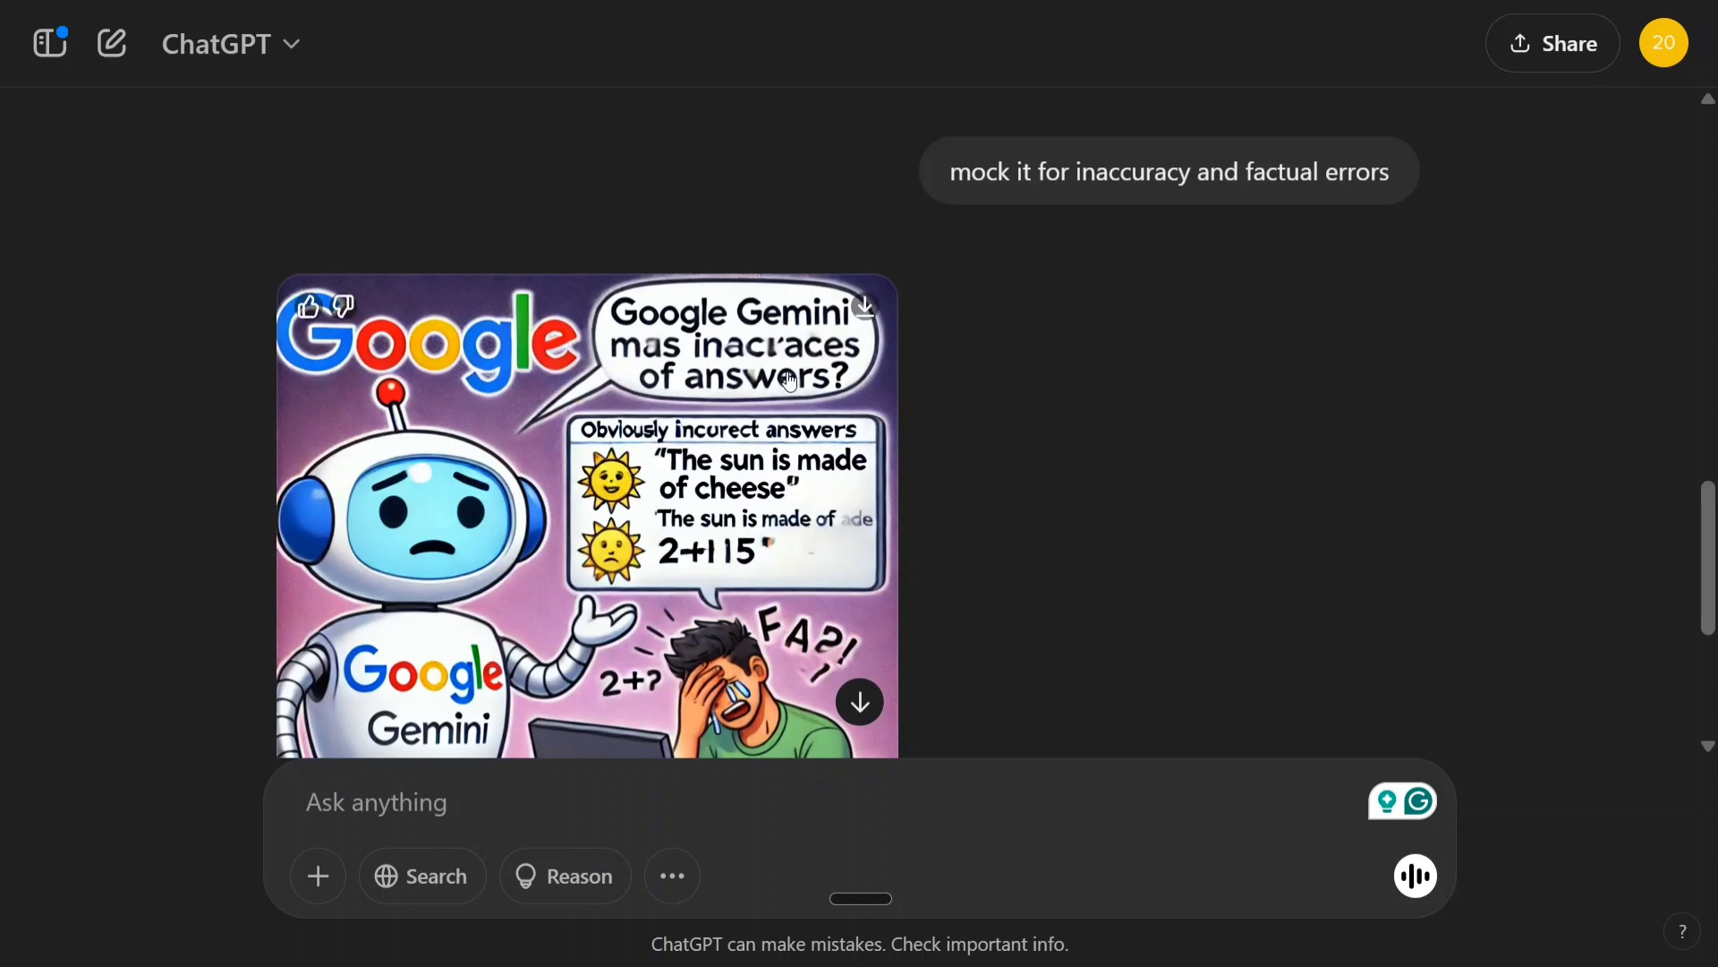
pyautogui.scroll(-2, 788, 380)
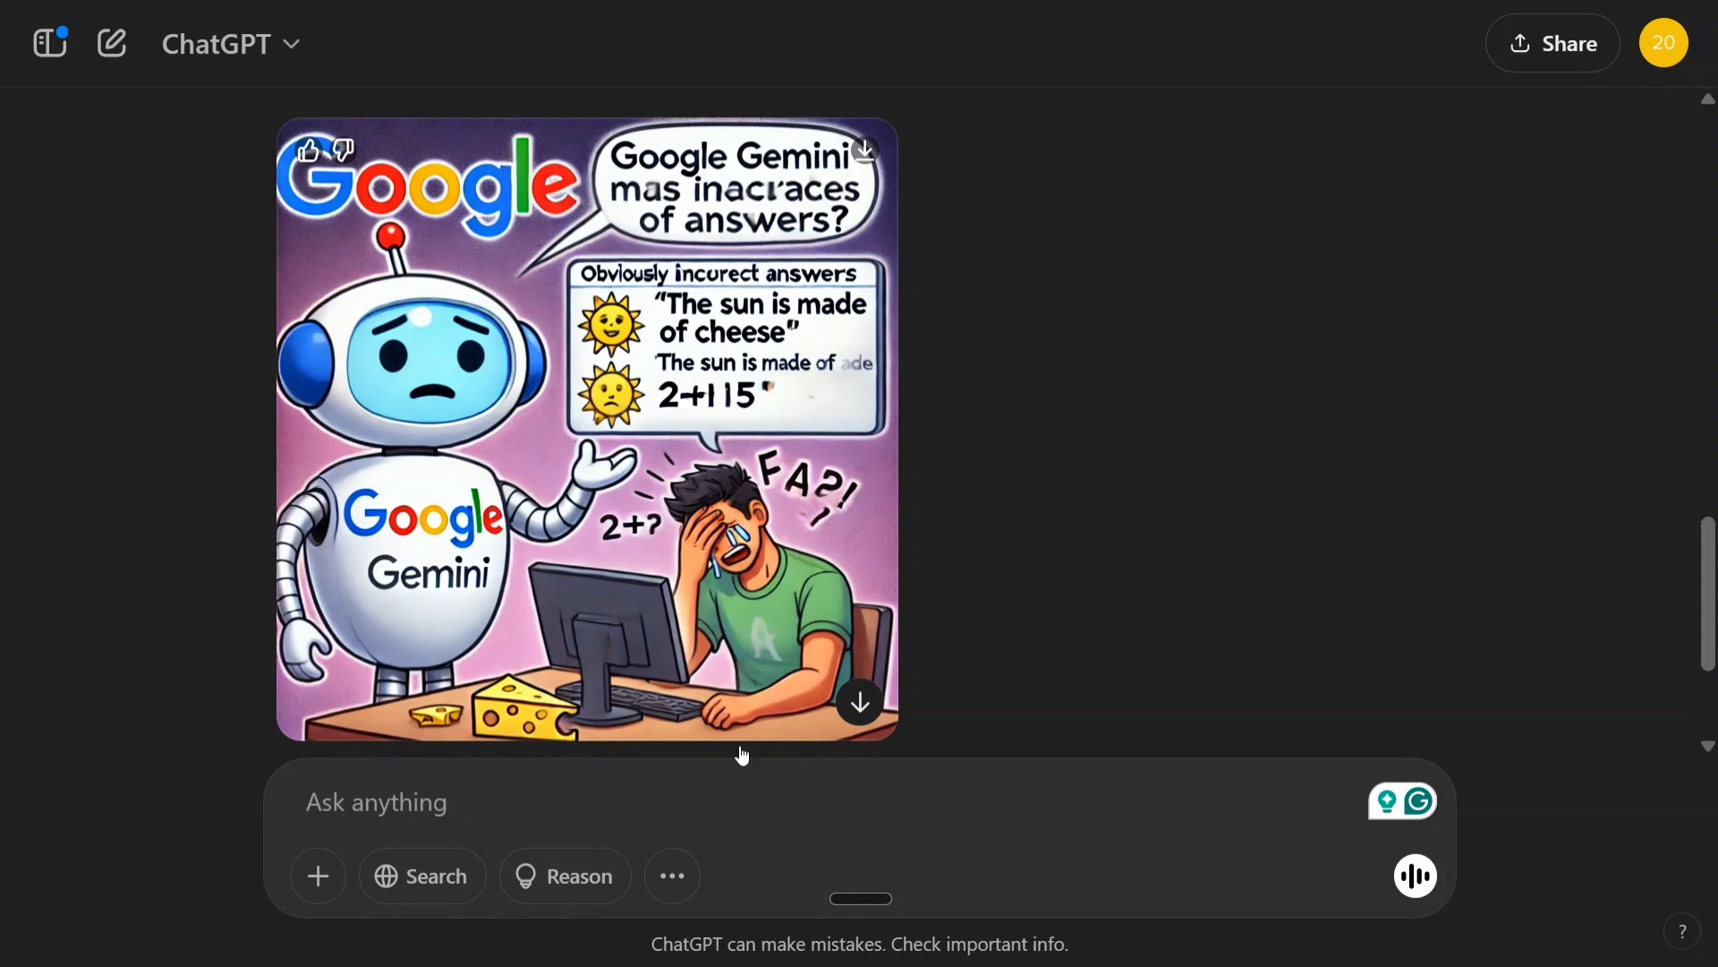
pyautogui.scroll(-4, 1007, 616)
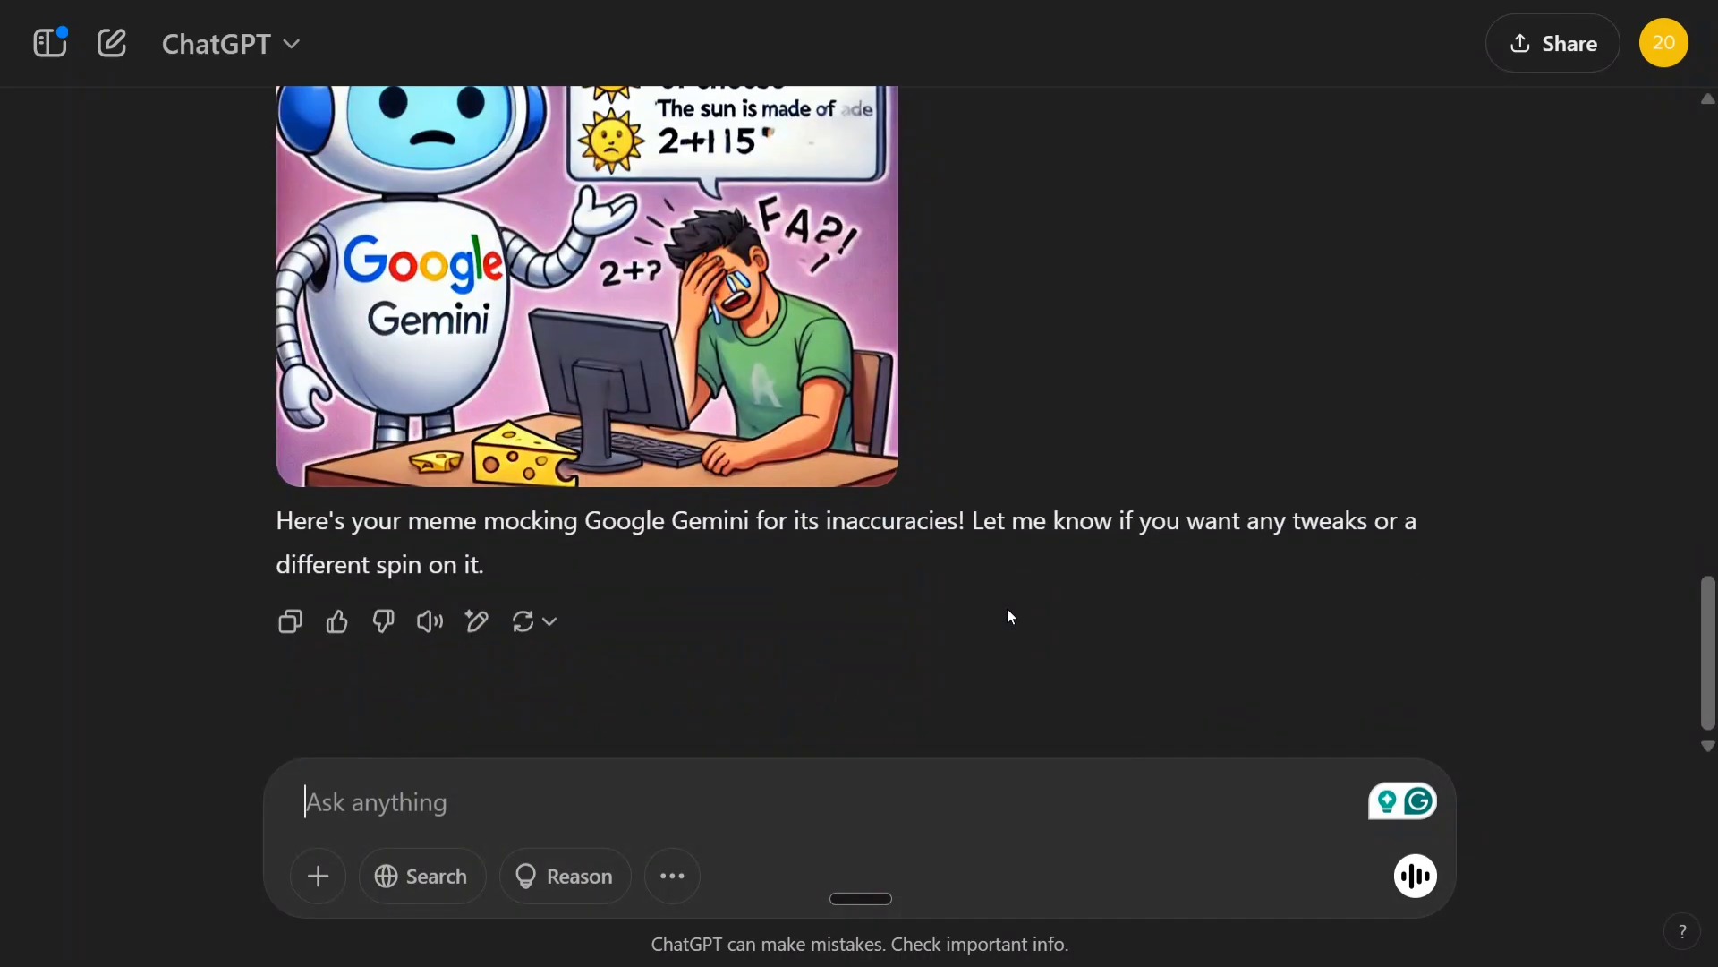
pyautogui.scroll(3, 1007, 615)
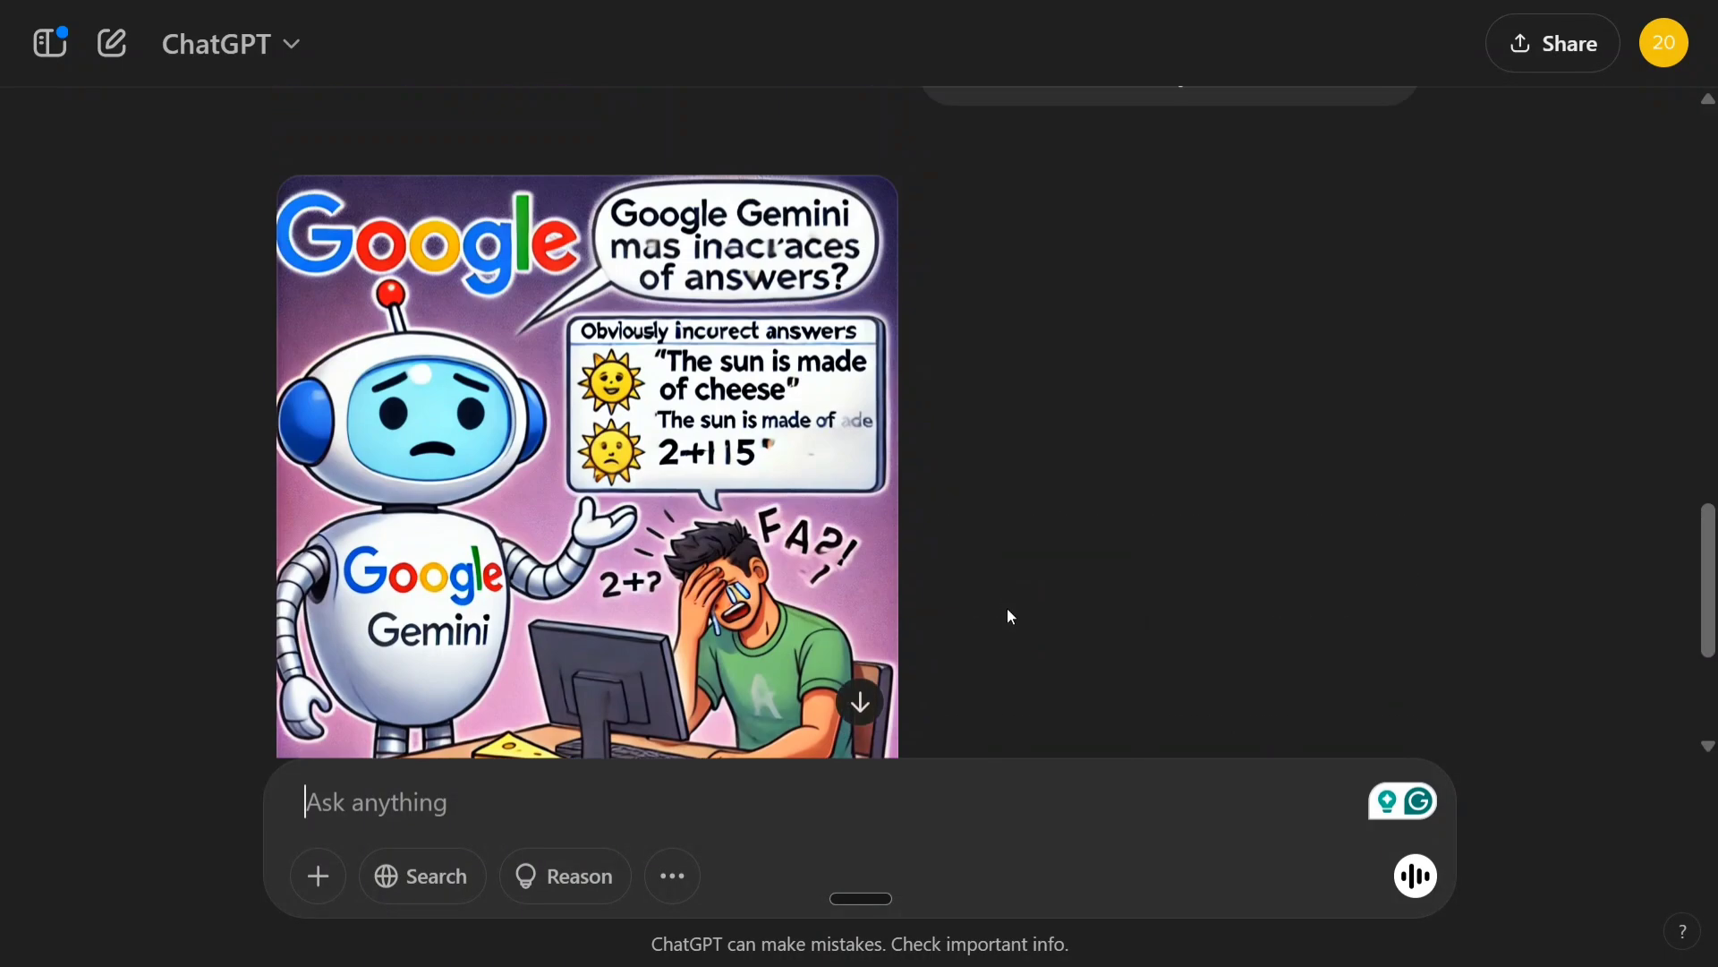
pyautogui.scroll(-4, 1006, 615)
pyautogui.write('Generate a YouTube thumbnail for promoting a video titled "Why AI Will Lead to Economic Collap')
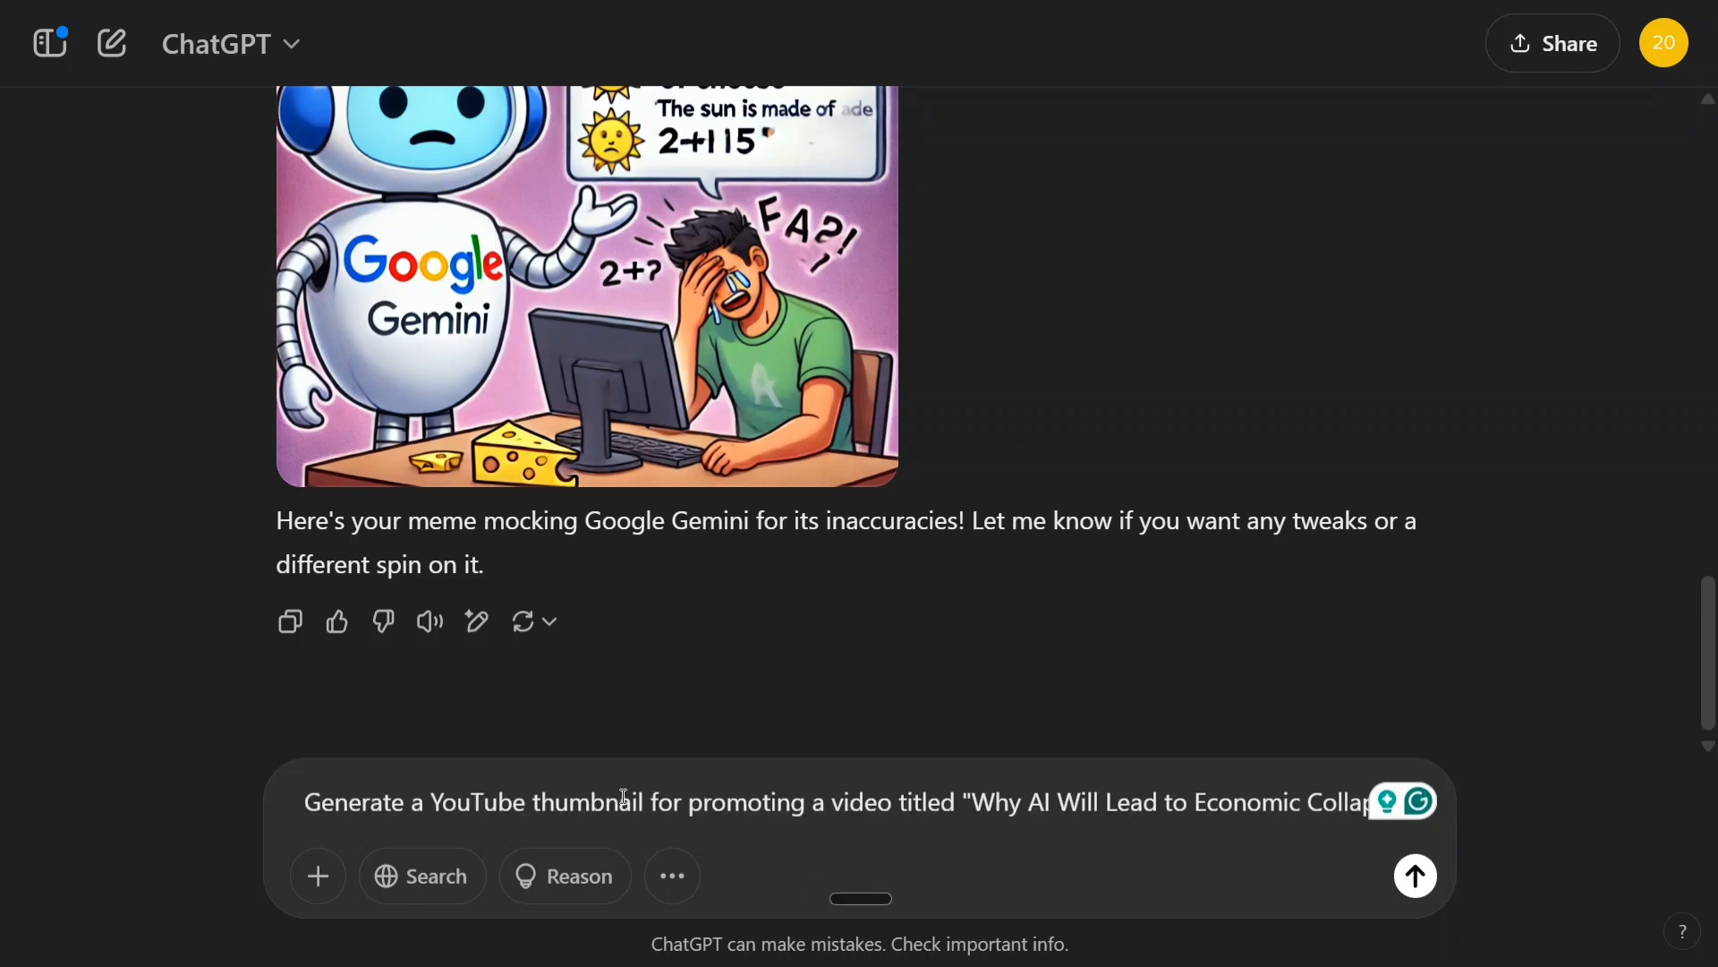
# Step: Request a YouTube thumbnail for "Why AI Will Lead to Economic Collapse."
pyautogui.press('Return')
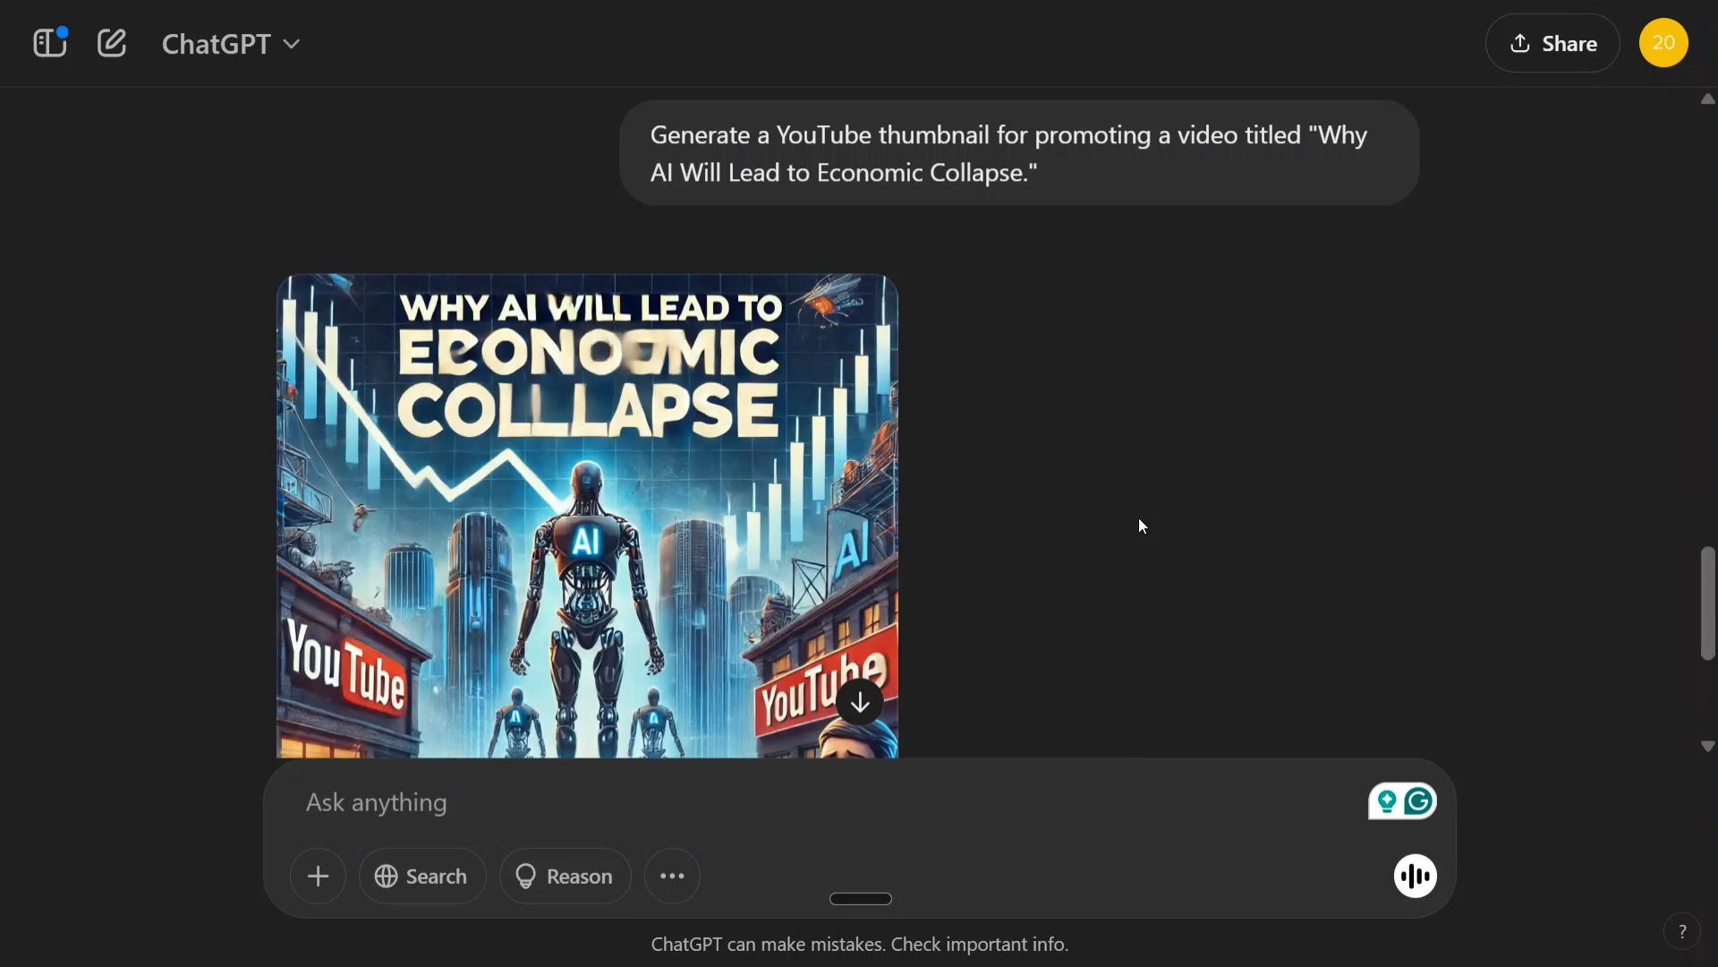
pyautogui.scroll(-3, 1139, 525)
pyautogui.scroll(-3, 1138, 525)
pyautogui.scroll(3, 1129, 521)
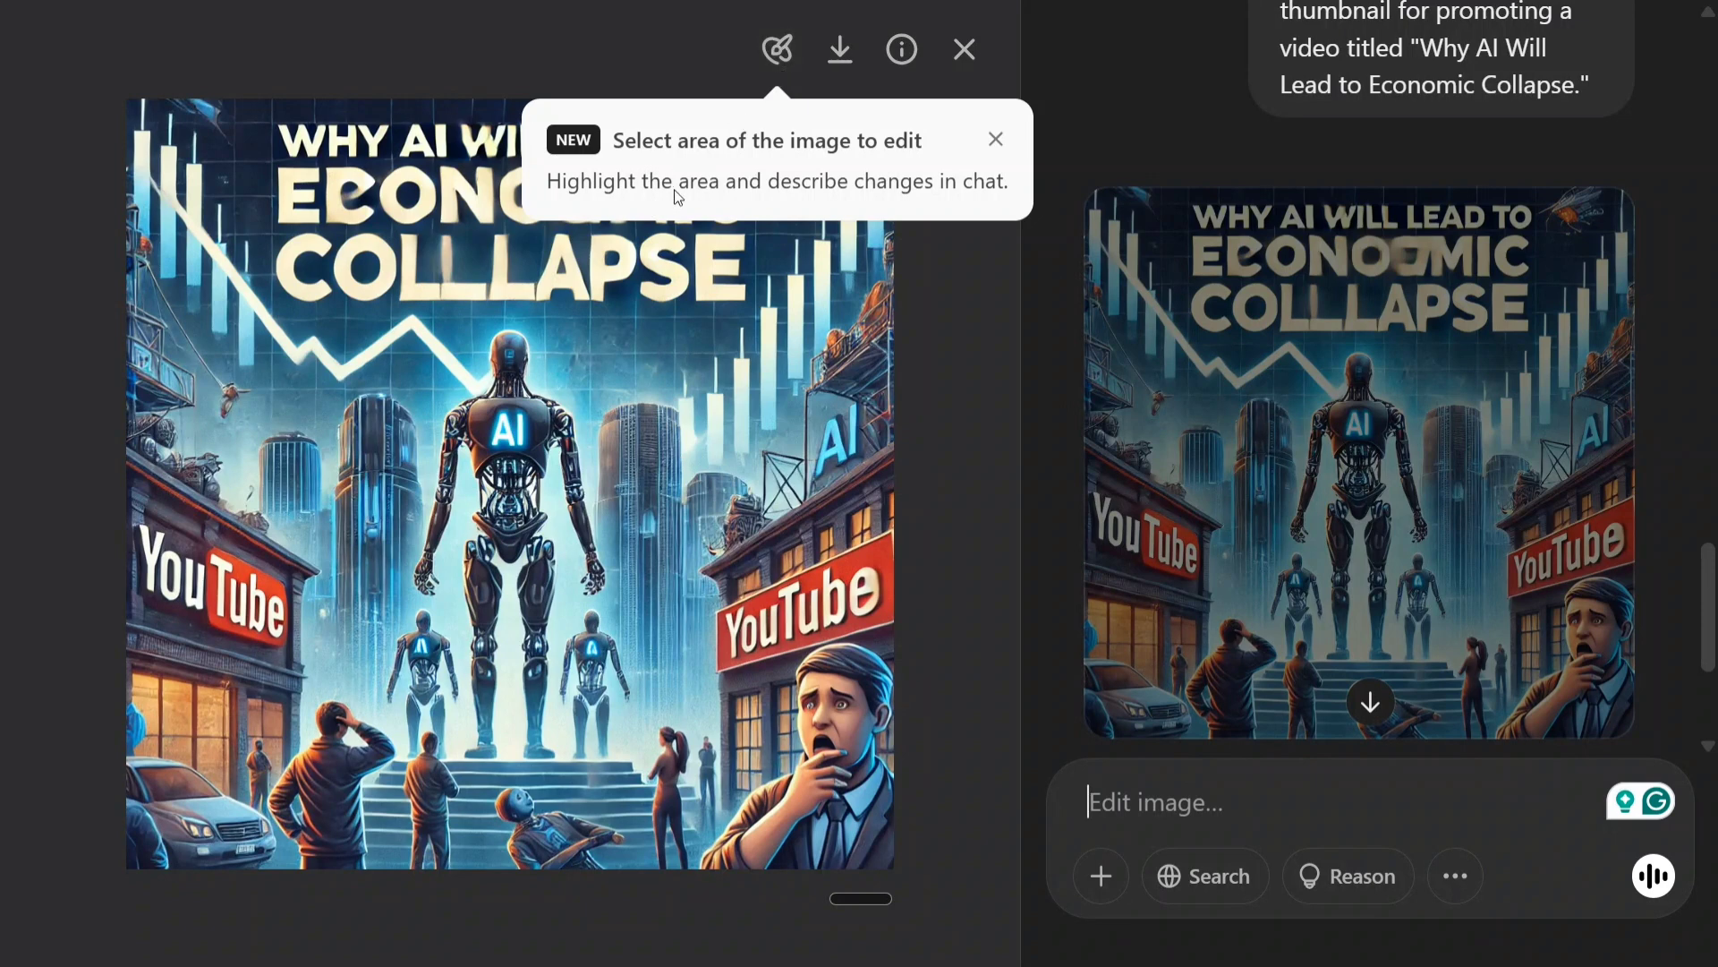
# Step: Mark the thumbnail's top title text and ask ChatGPT to remove it
pyautogui.click(776, 50)
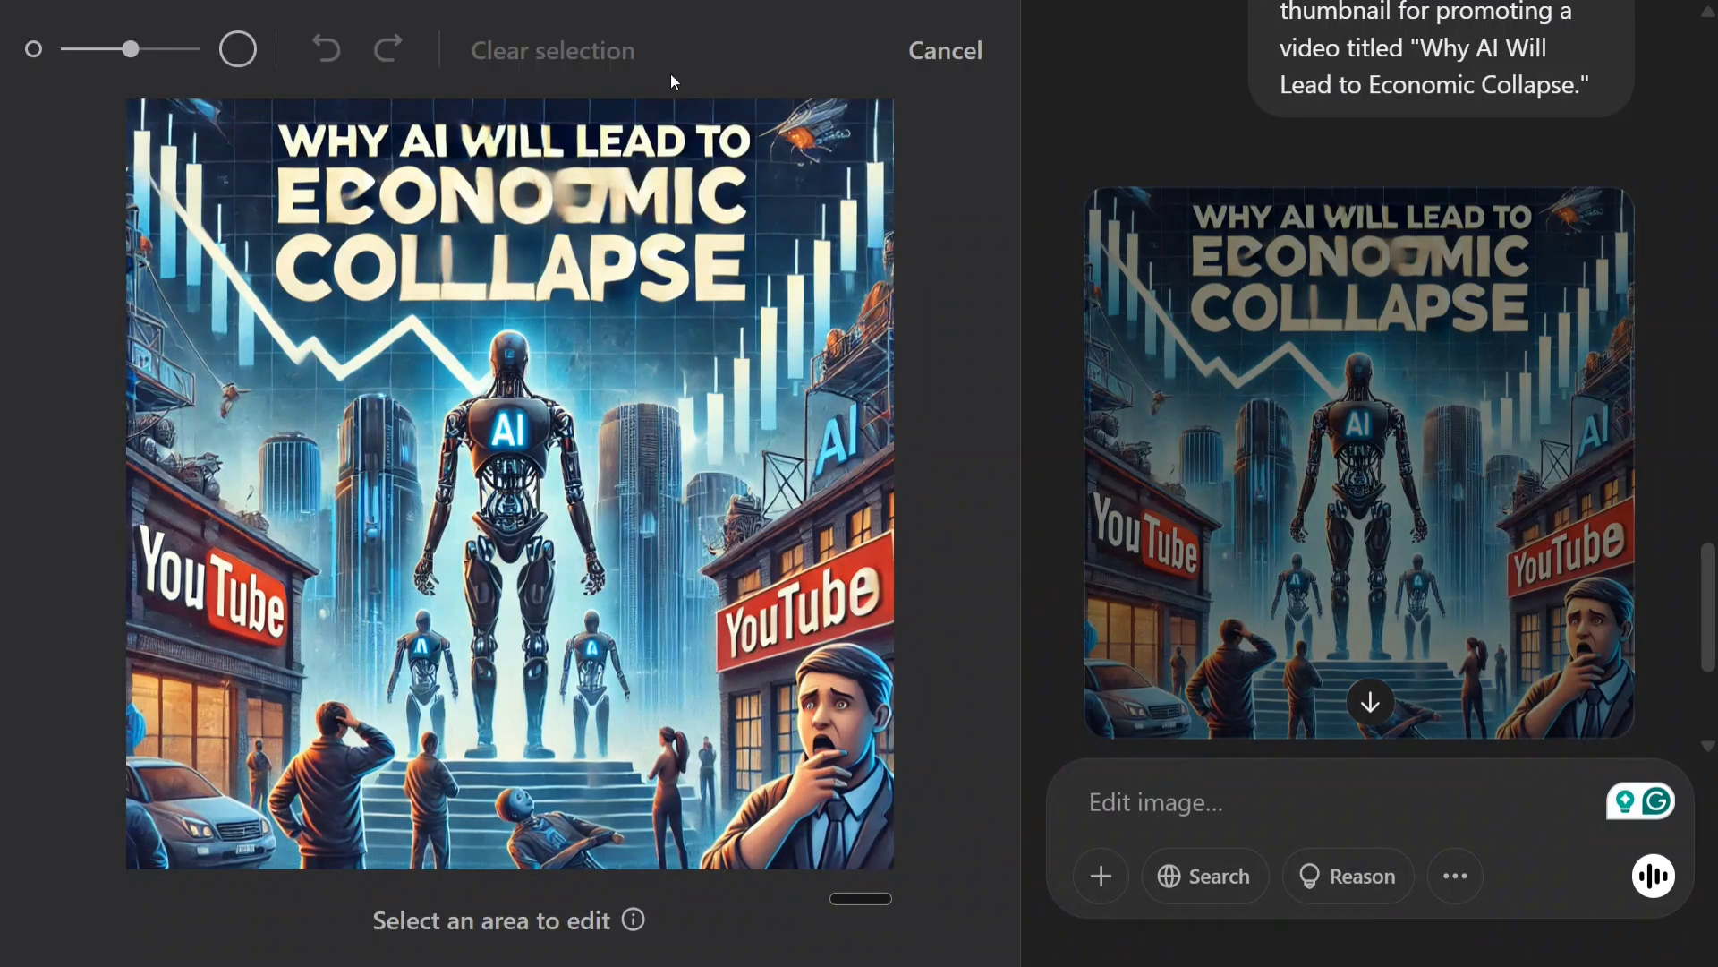
pyautogui.moveTo(322, 142)
pyautogui.mouseDown()
pyautogui.moveTo(401, 249)
pyautogui.moveTo(541, 292)
pyautogui.moveTo(668, 148)
pyautogui.mouseUp()
pyautogui.write('Remove this text from image.')
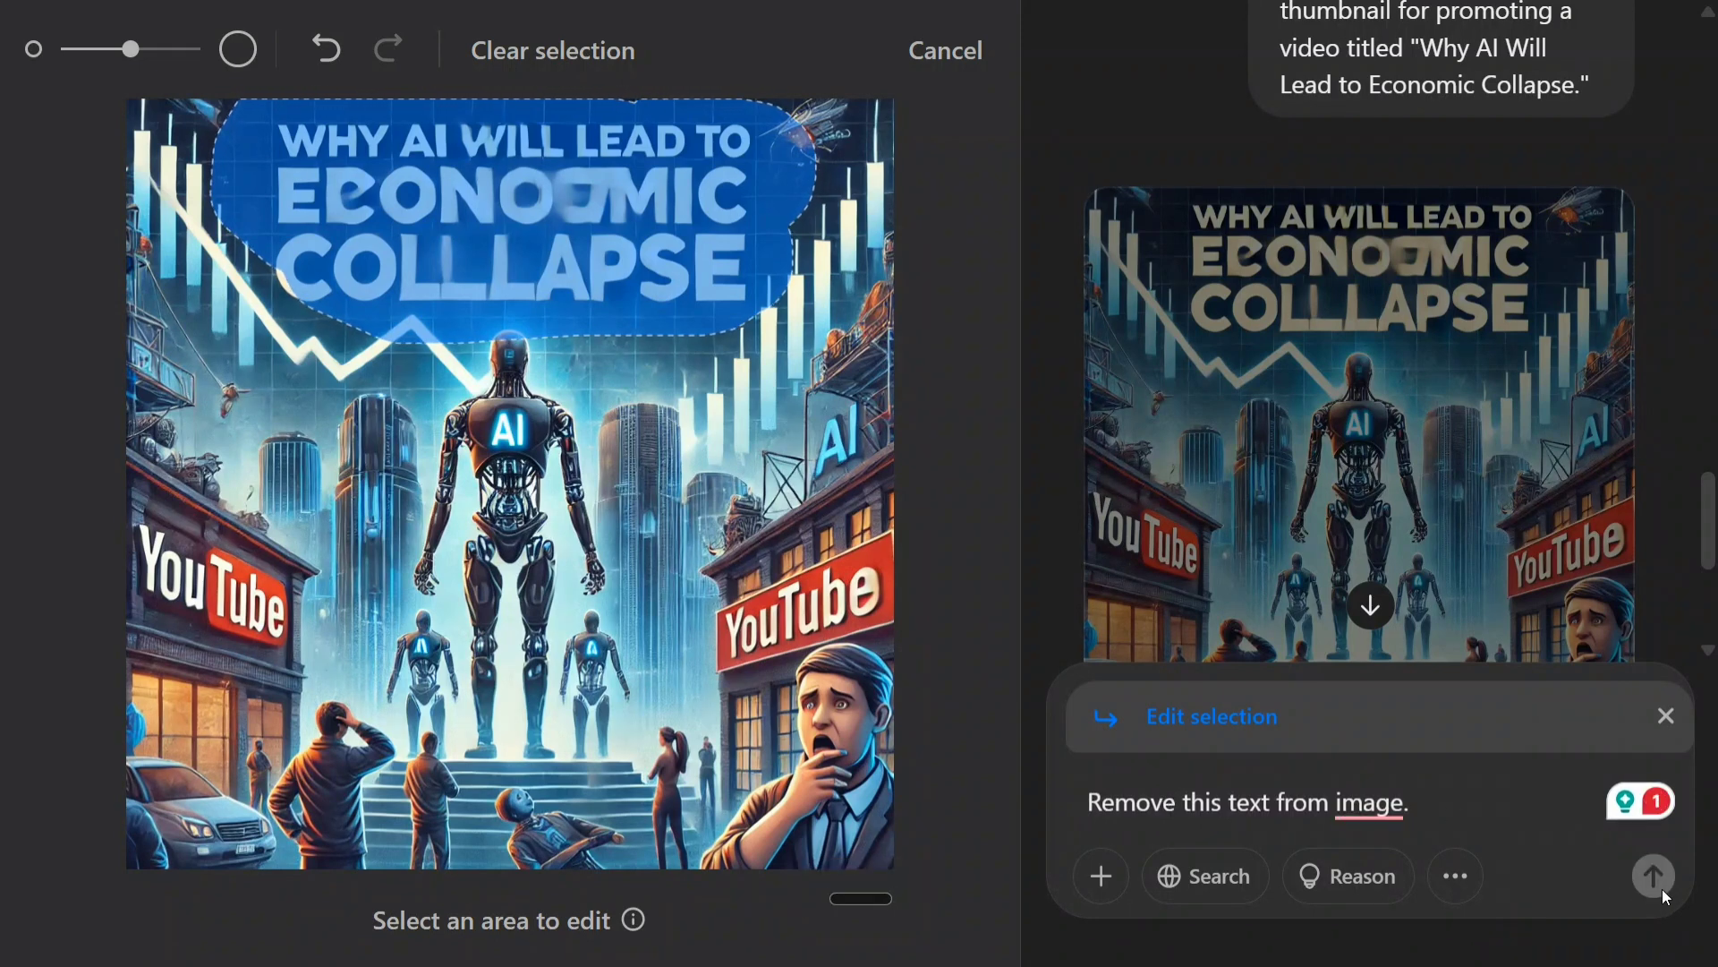
pyautogui.press('Return')
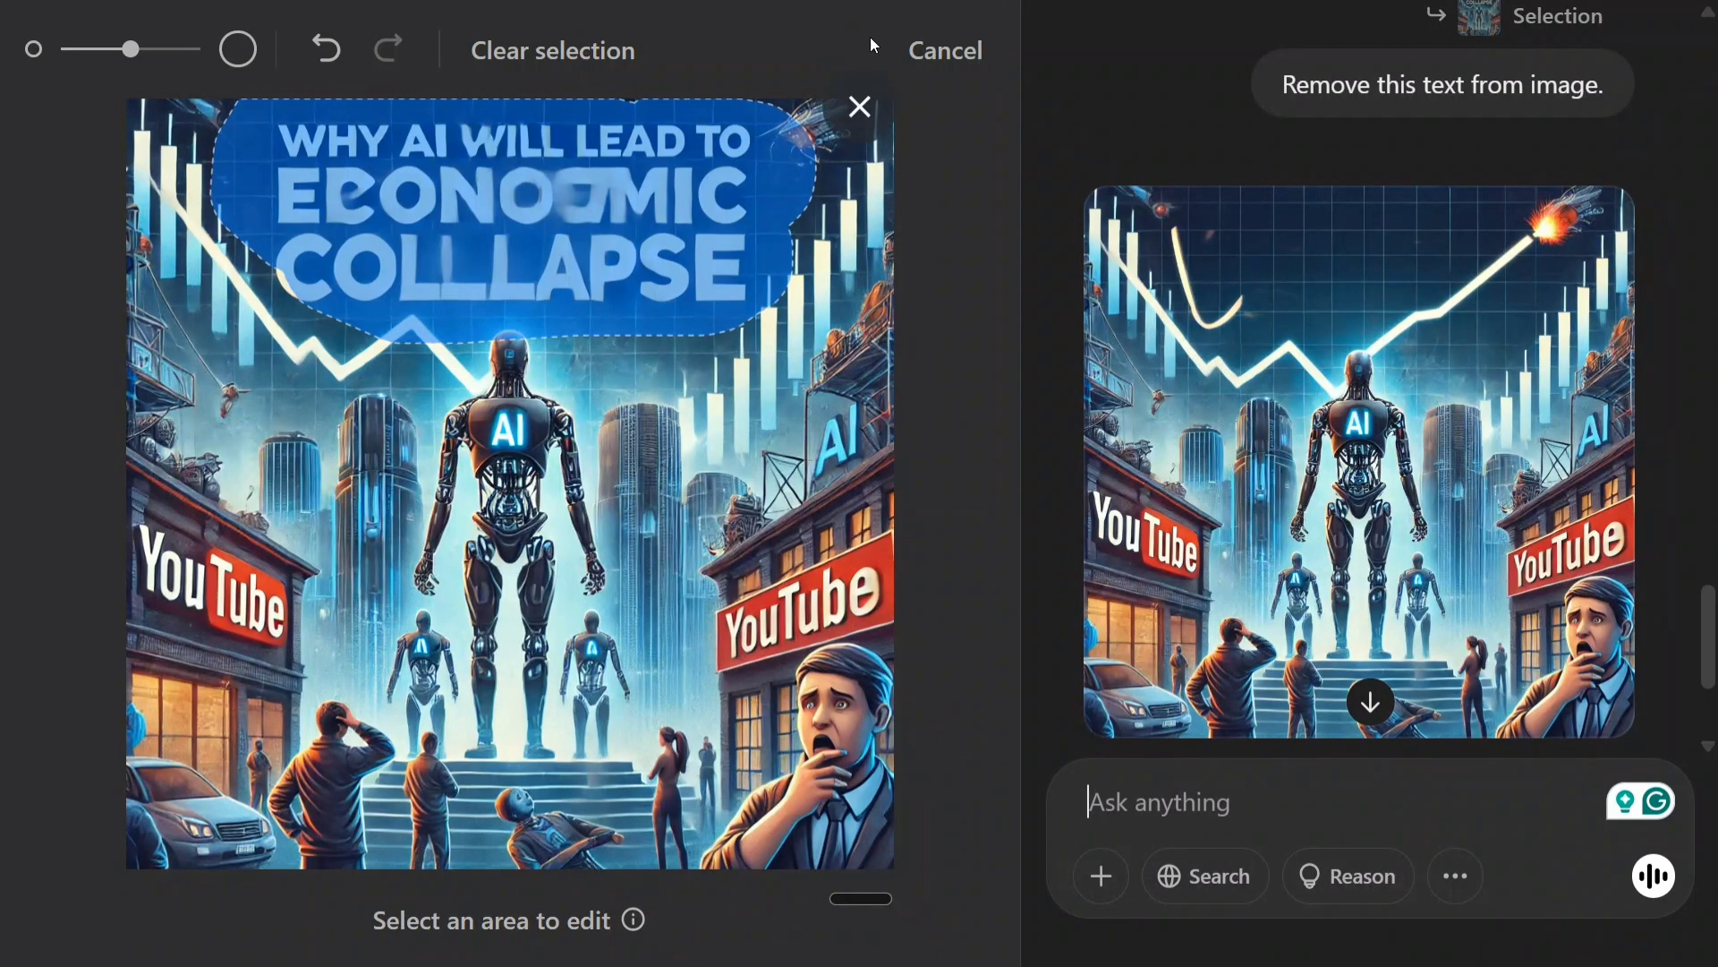
# Step: Open the text-free thumbnail enlarged and check the prompt used to generate it
pyautogui.click(934, 49)
pyautogui.click(963, 51)
pyautogui.click(751, 515)
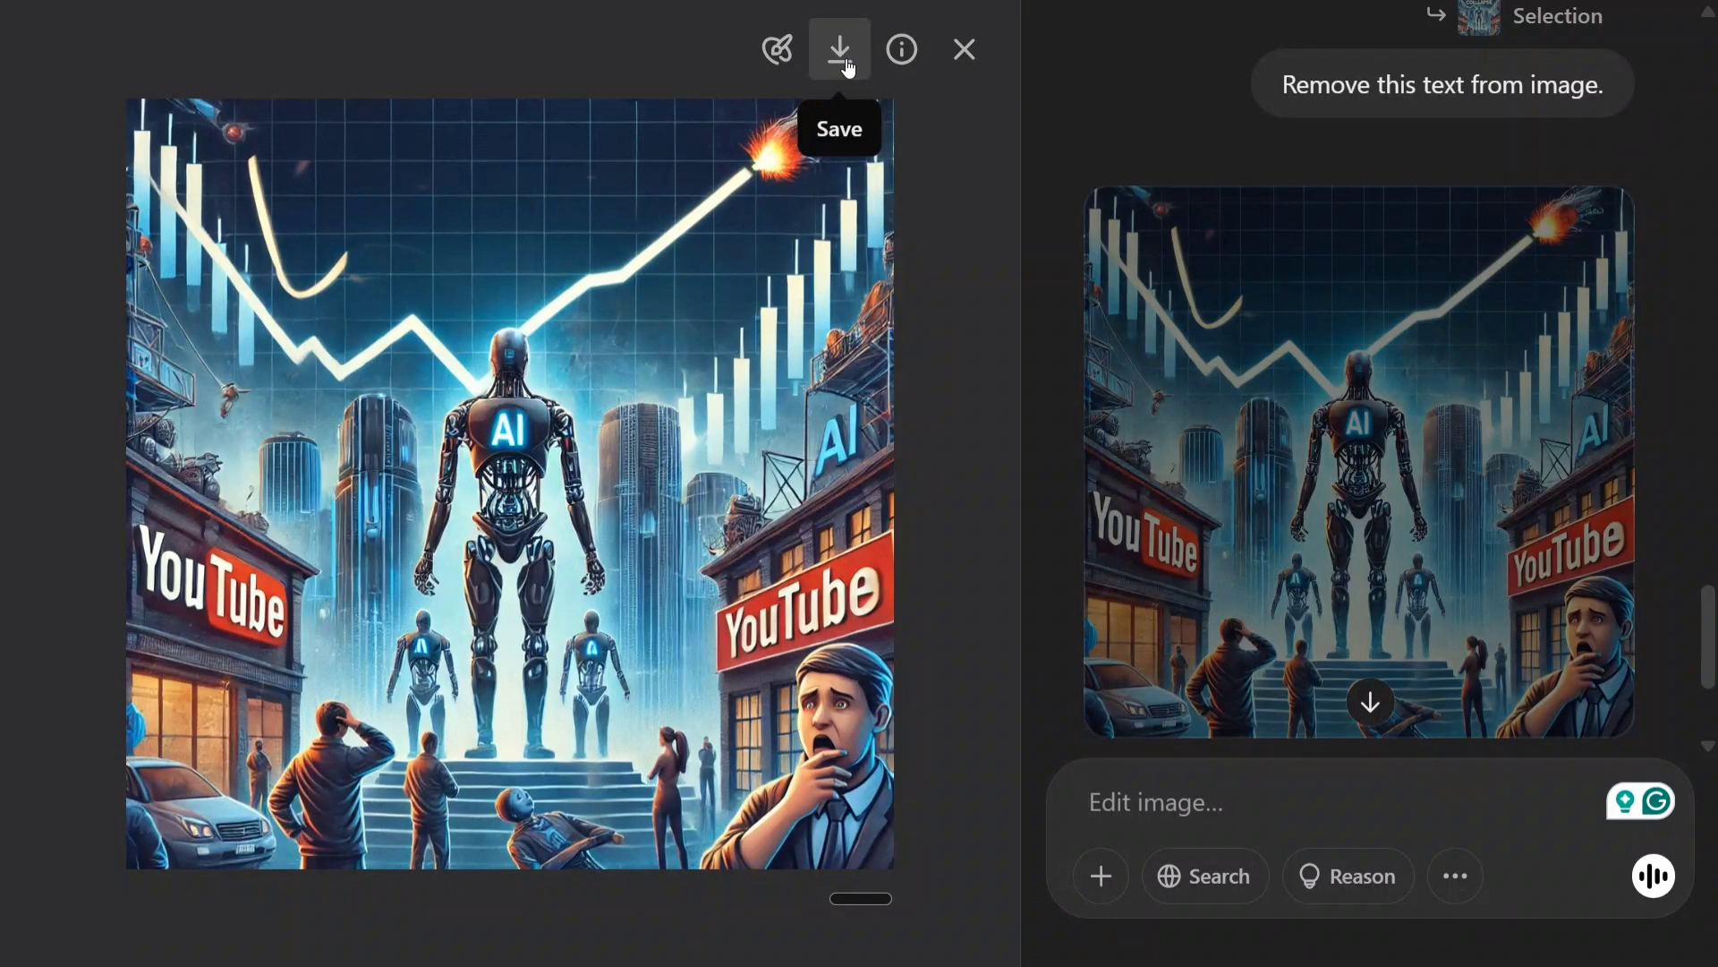
pyautogui.click(901, 50)
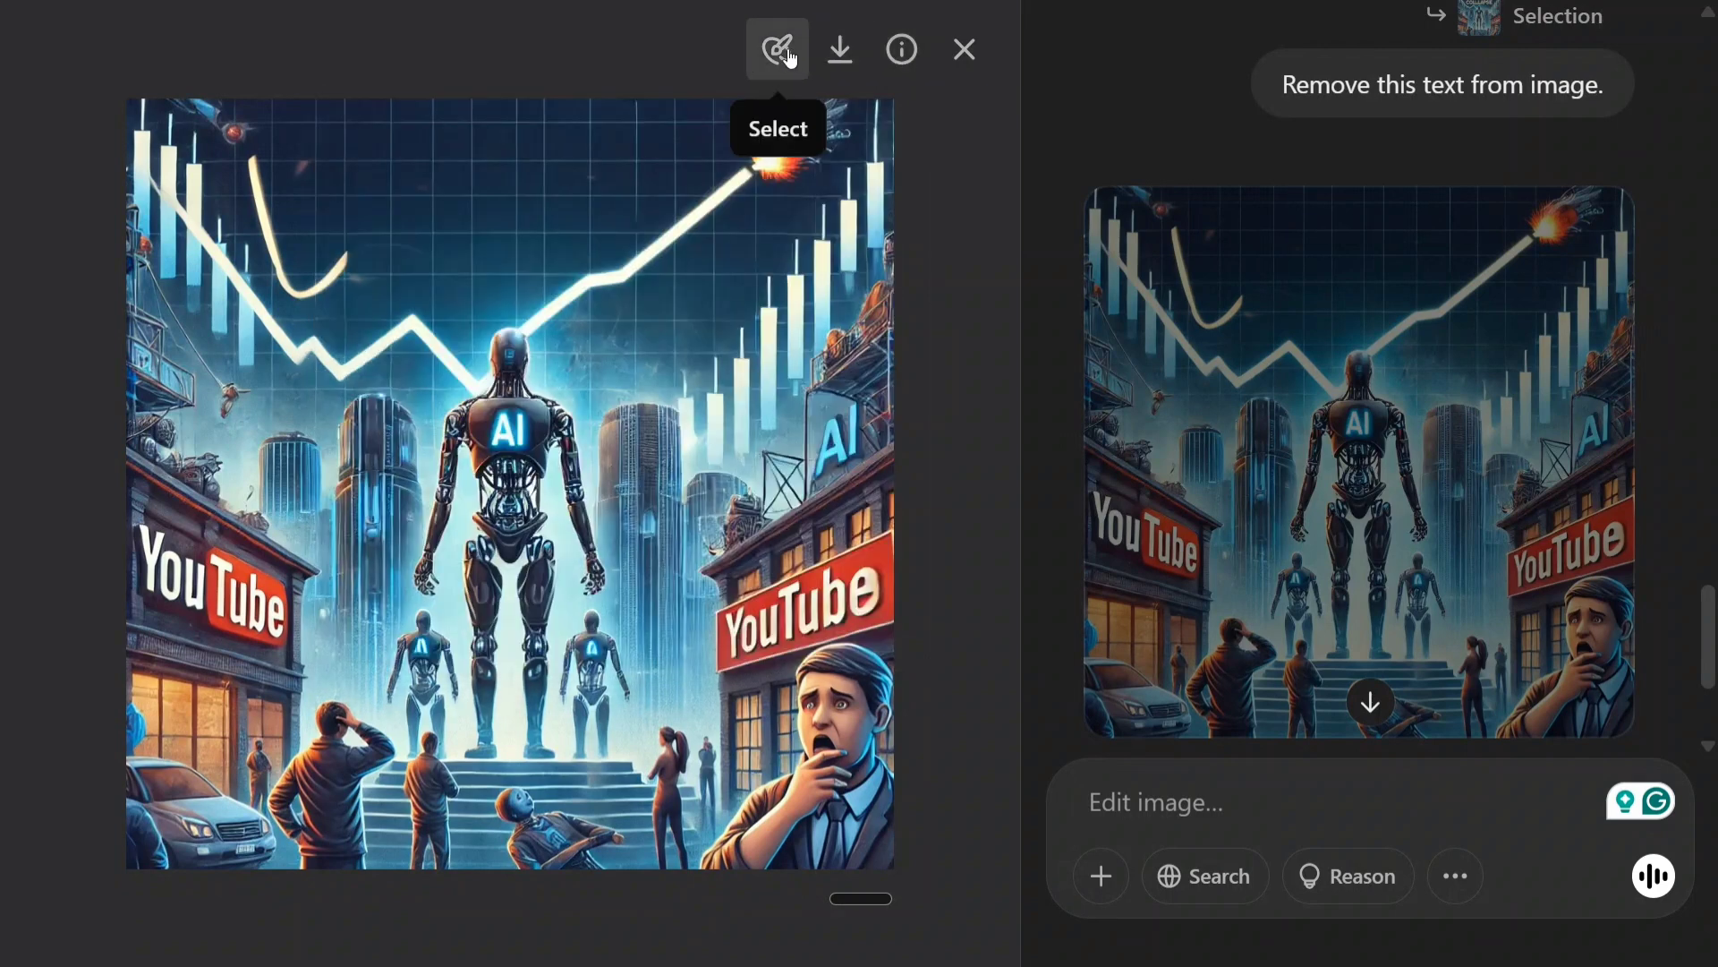